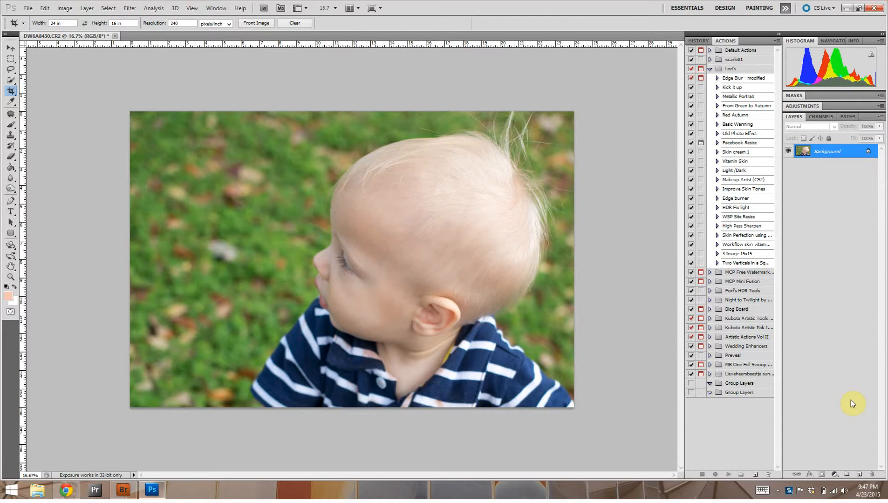
Duplicate the background layer and apply the High Pass filter to the copy with a low radius that shows only faint edge outlines
key(ctrl+j)
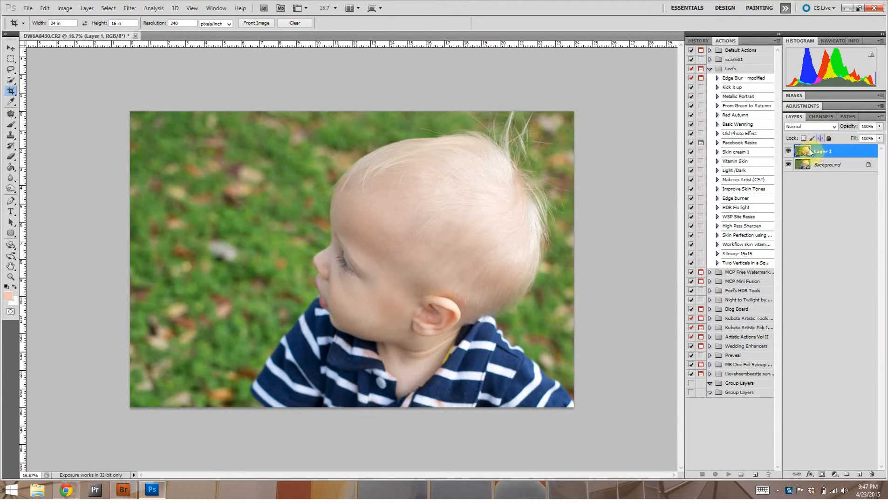
click(131, 8)
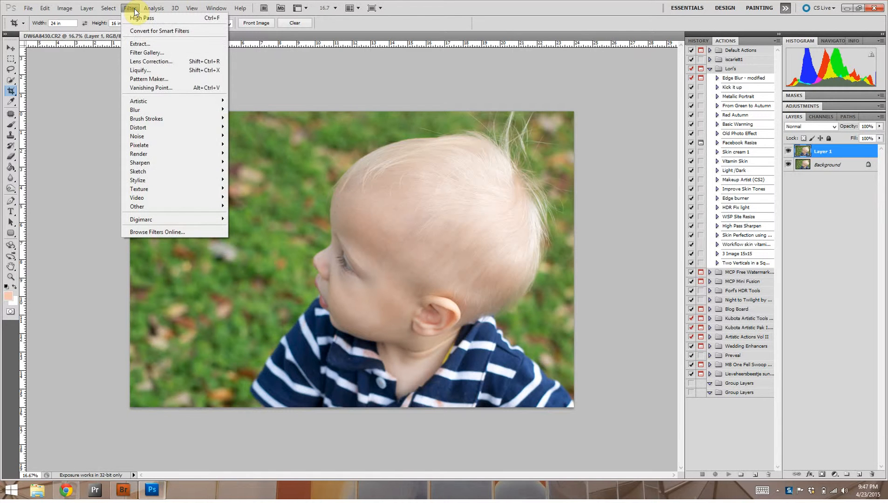
mouse_move(158, 162)
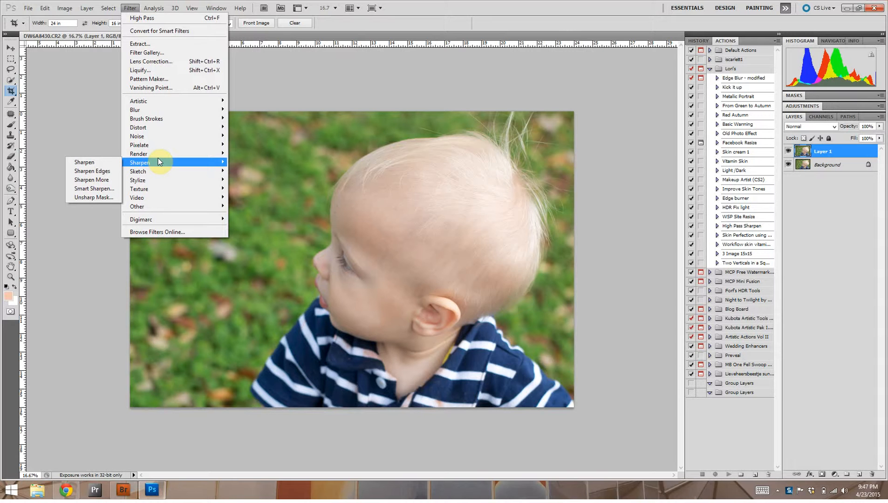
mouse_move(174, 207)
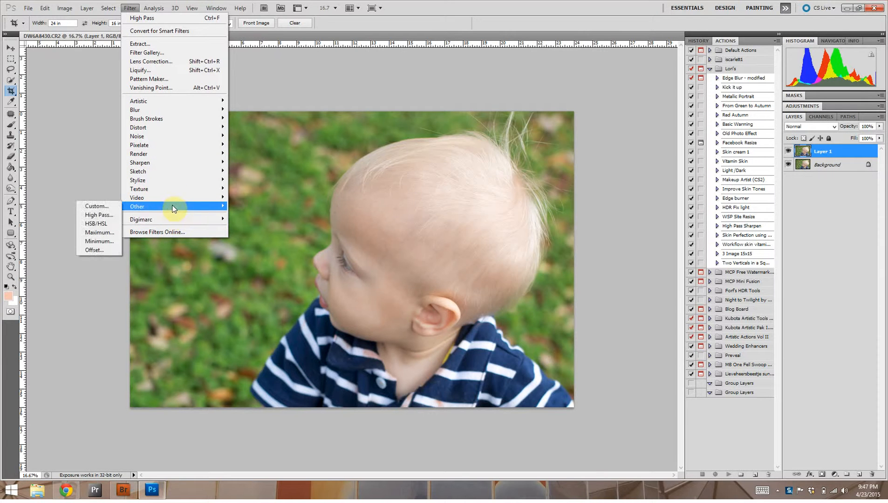
click(113, 217)
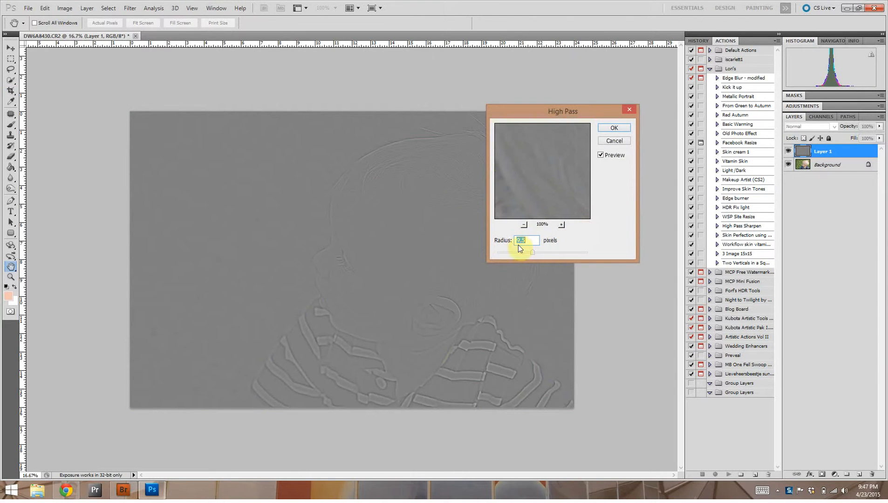
drag(530, 251, 513, 254)
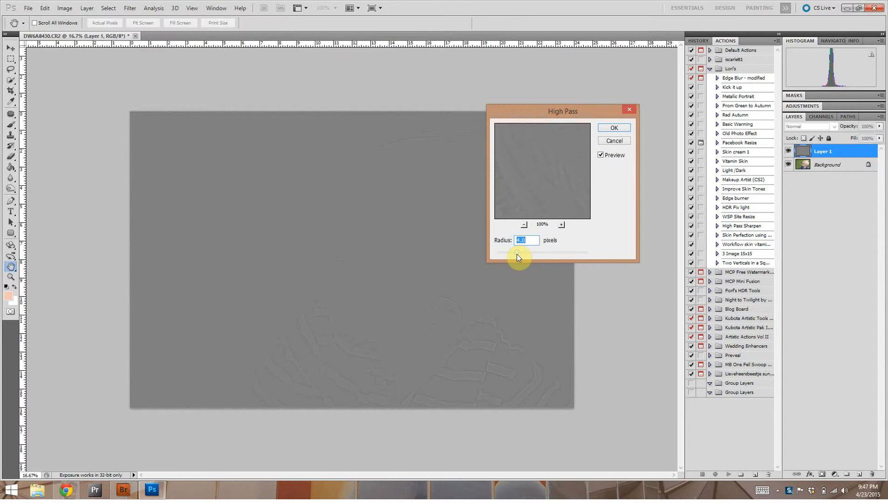
drag(523, 254, 523, 254)
drag(532, 251, 570, 248)
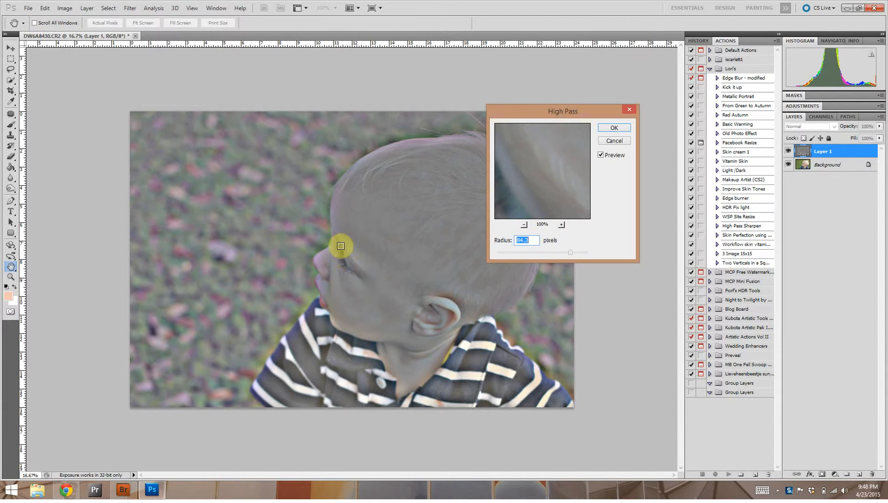
drag(573, 254, 528, 253)
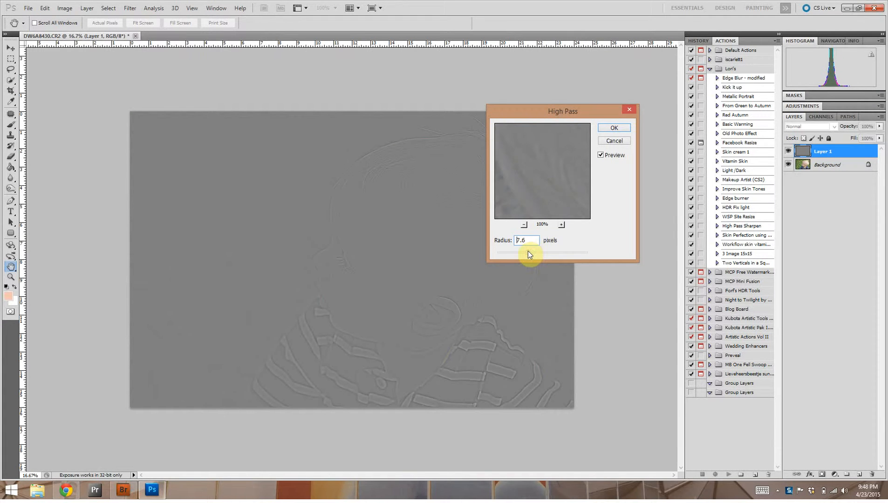
click(531, 251)
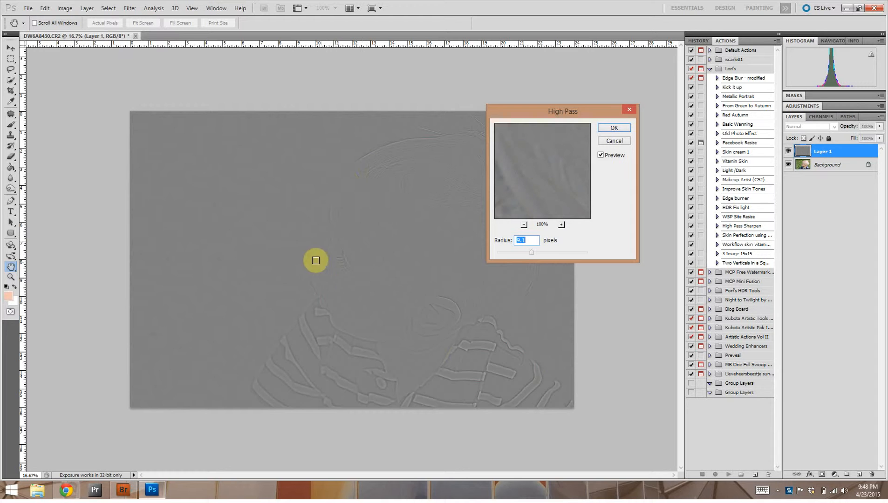
click(613, 128)
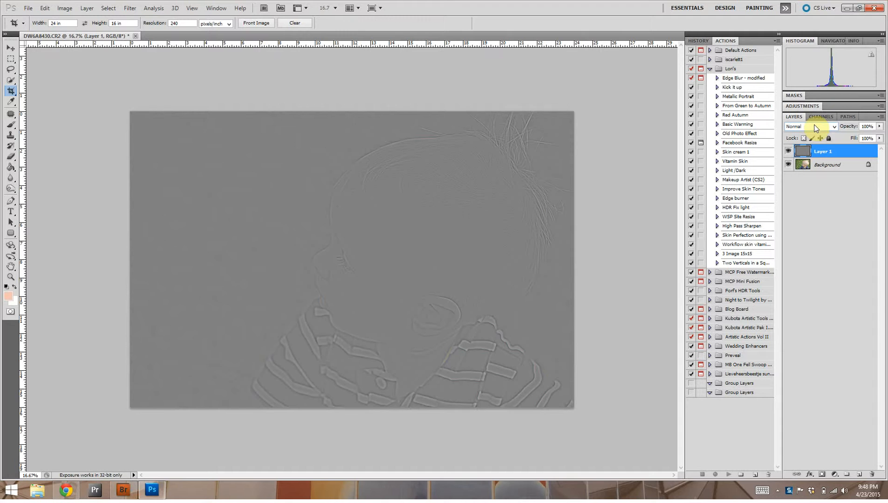
Set the blend mode of the High Pass layer to Overlay
click(834, 127)
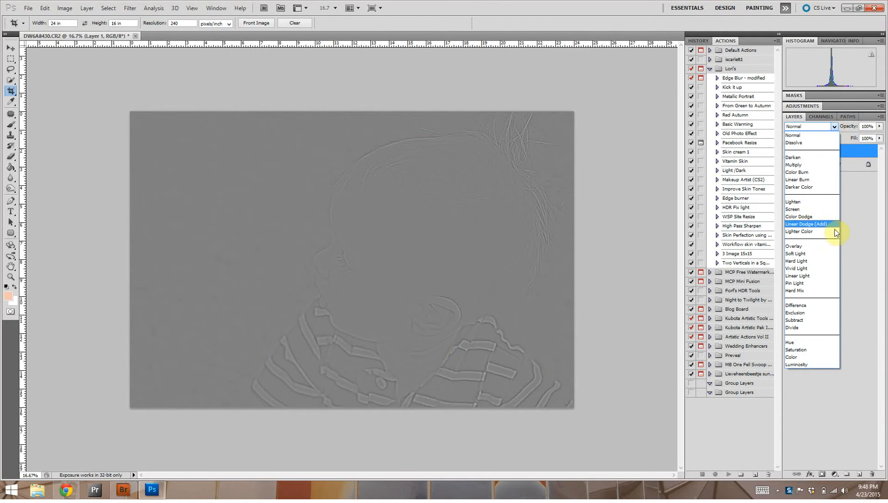
click(828, 248)
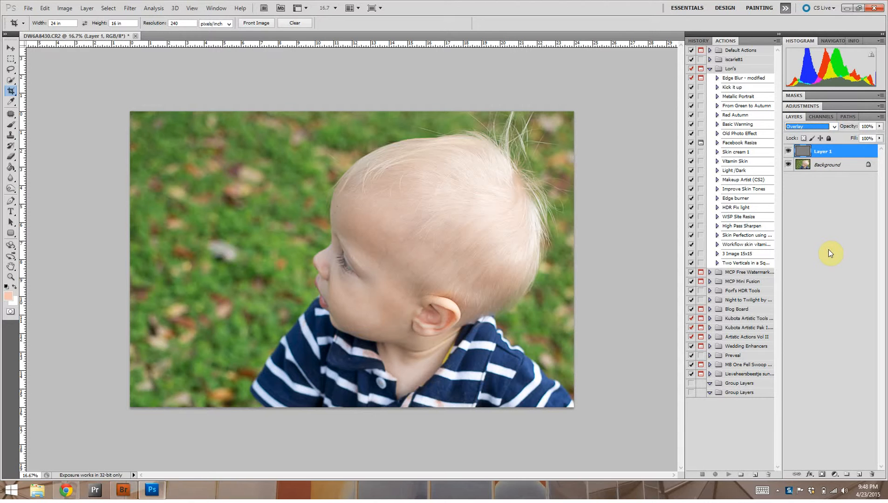
Toggle the visibility of Layer 1 repeatedly to compare the photo with and without the sharpening, leaving the layer shown
click(787, 152)
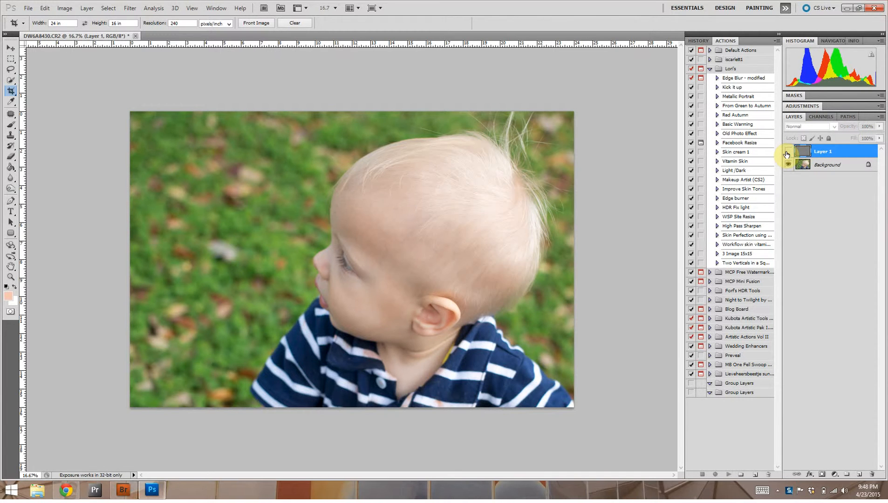
click(787, 151)
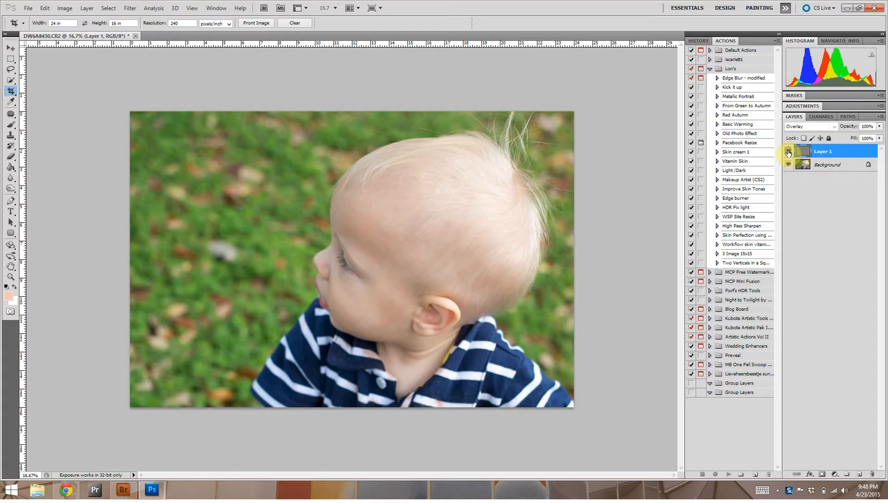
click(787, 152)
click(787, 151)
click(787, 152)
click(787, 152)
click(787, 152)
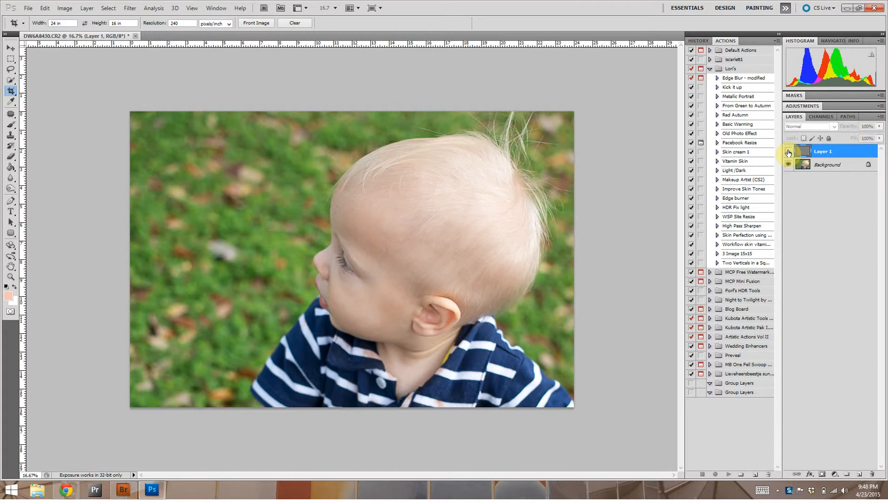
click(788, 152)
click(787, 152)
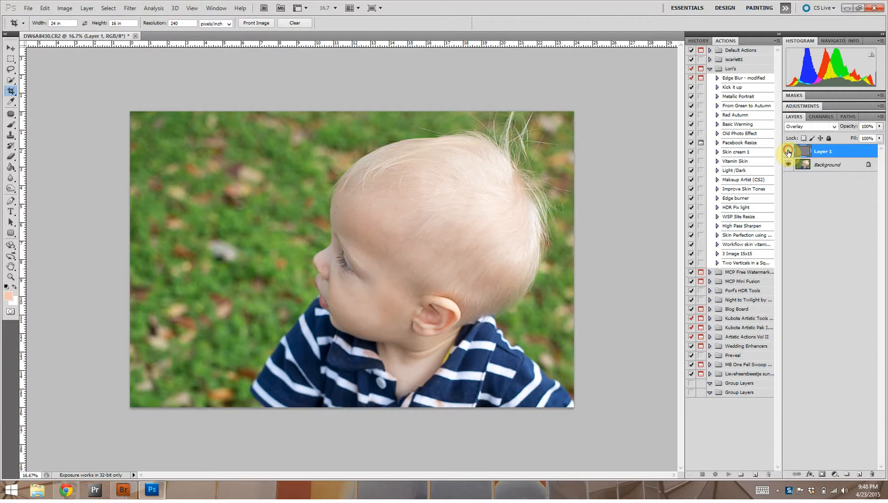
click(787, 151)
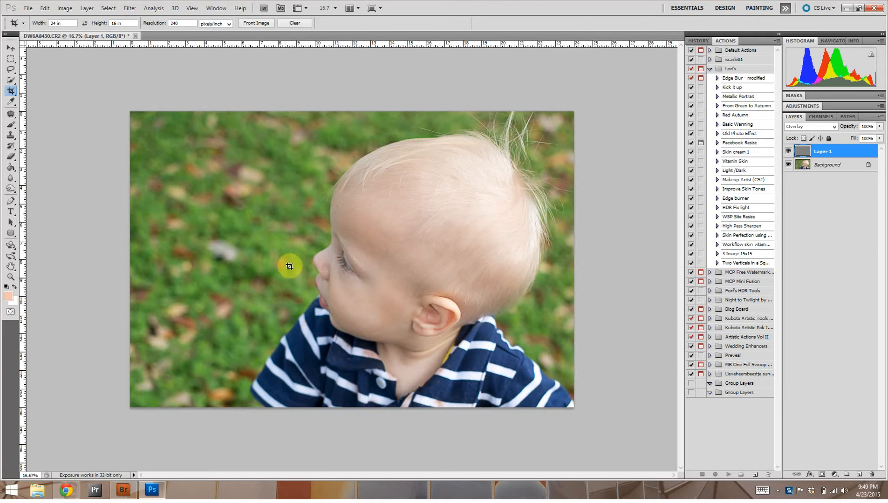
Add a layer mask to Layer 1 and invert it to black to hide the sharpening
click(823, 475)
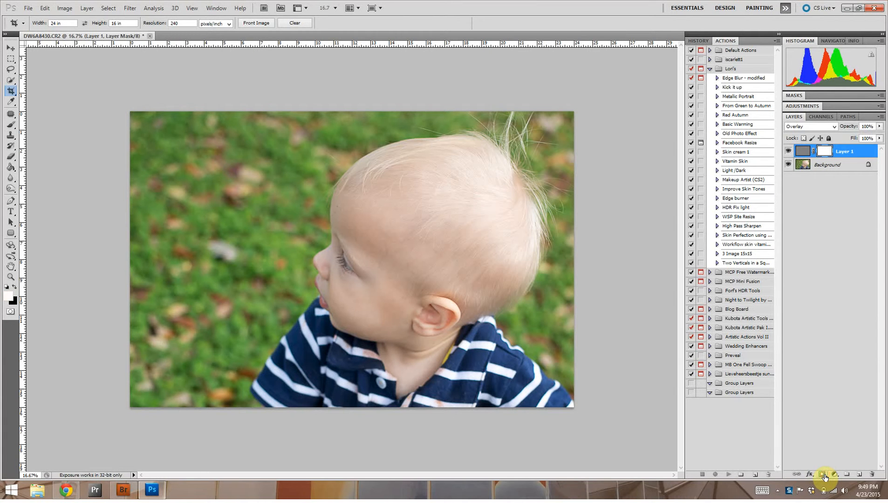
click(820, 150)
key(ctrl+i)
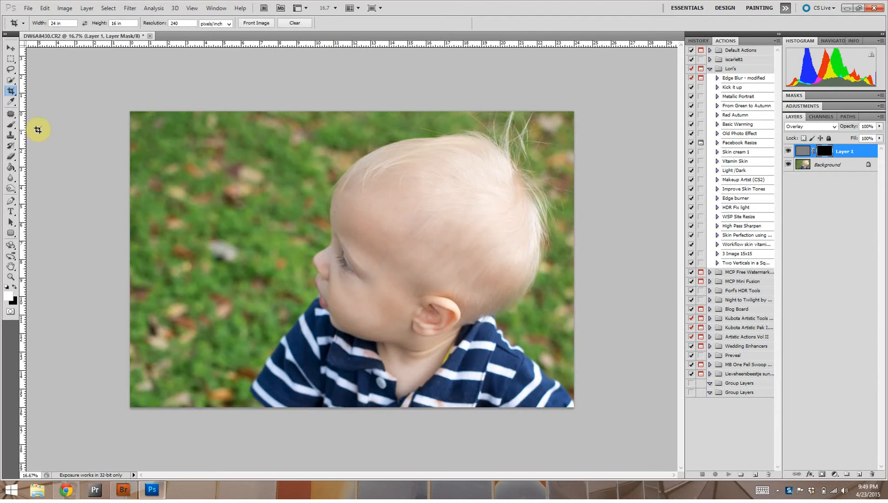
Set the Brush tool to 63% opacity and paint white on the mask over the child's upper hair and eye
click(11, 125)
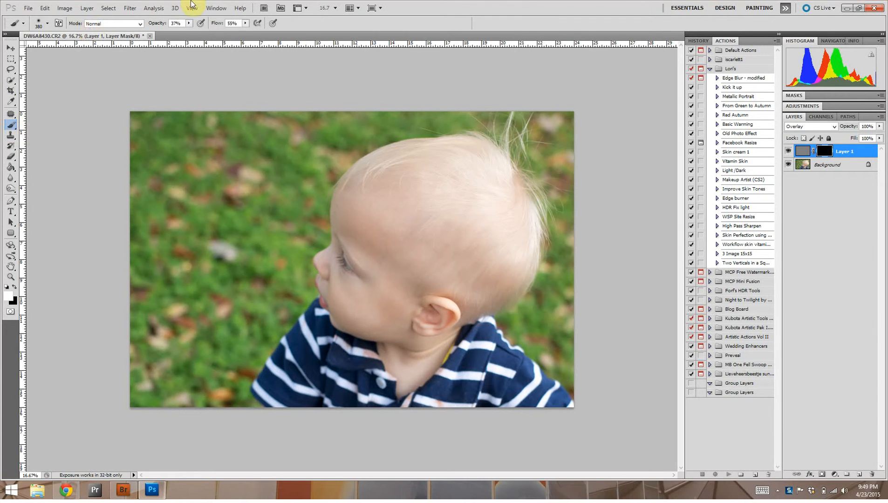
click(189, 23)
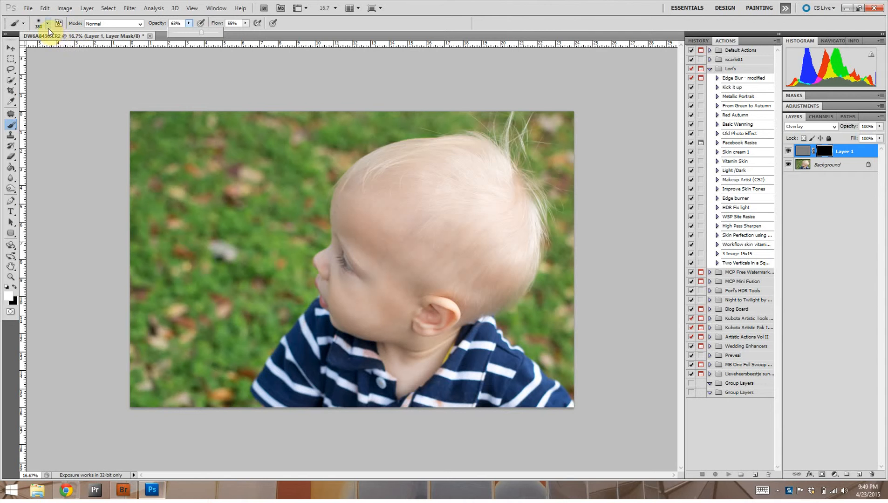
key(ctrl+plus)
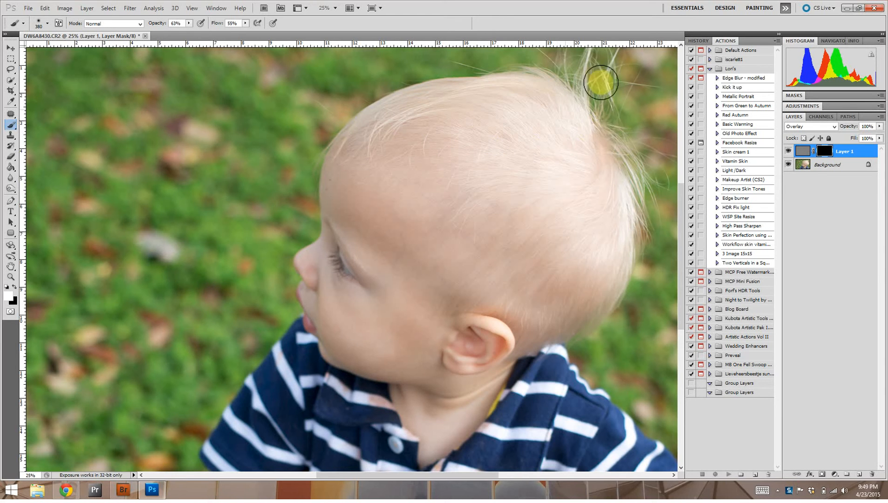
mouse_move(512, 79)
mouse_down()
mouse_move(611, 131)
mouse_move(512, 158)
mouse_move(492, 177)
mouse_up()
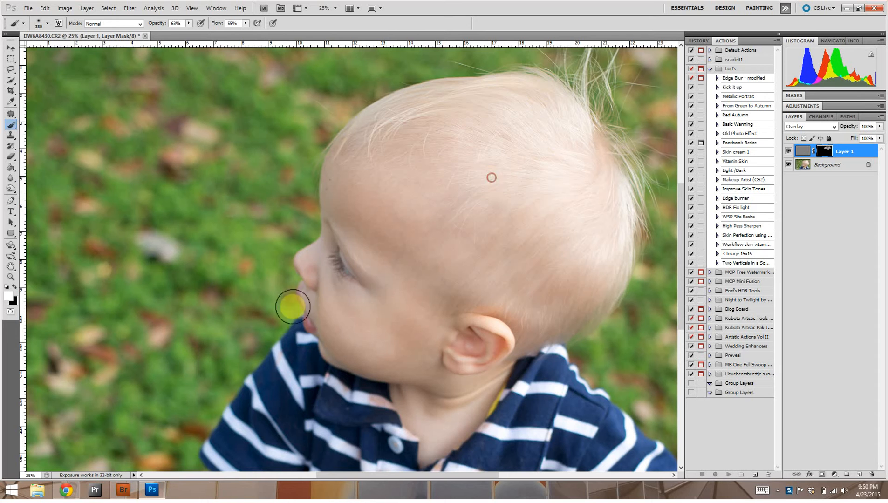
mouse_move(361, 270)
mouse_down()
mouse_move(338, 266)
mouse_move(360, 279)
mouse_move(341, 275)
mouse_move(336, 241)
mouse_move(349, 269)
mouse_move(329, 254)
mouse_move(355, 265)
mouse_up()
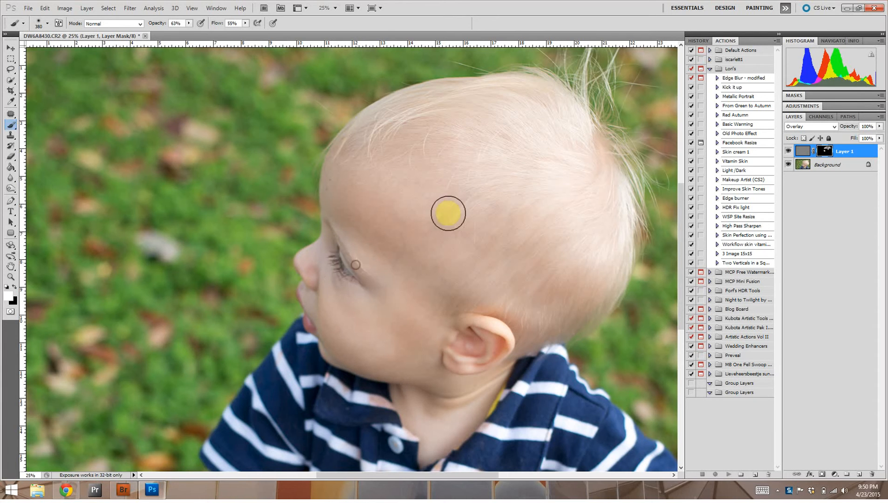
Check the painted areas in the mask-only view, then paint more white along the child's face profile, upper hair and back of the head
alt+click(825, 155)
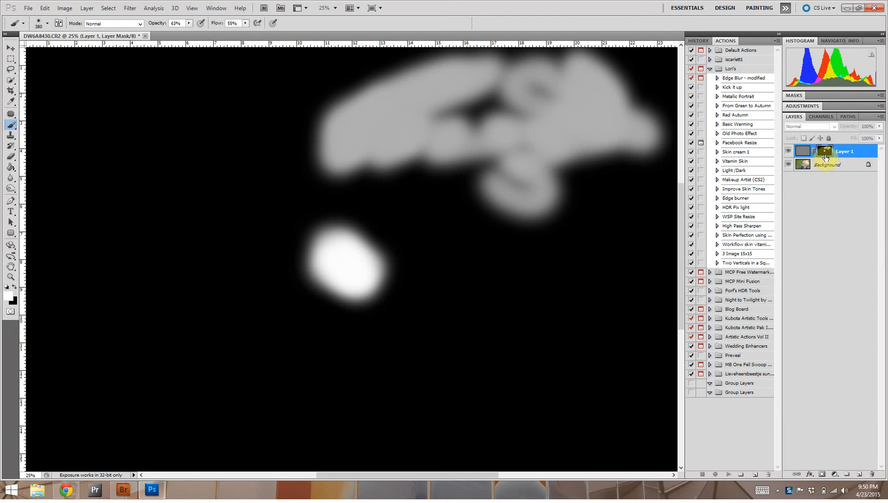
alt+click(824, 158)
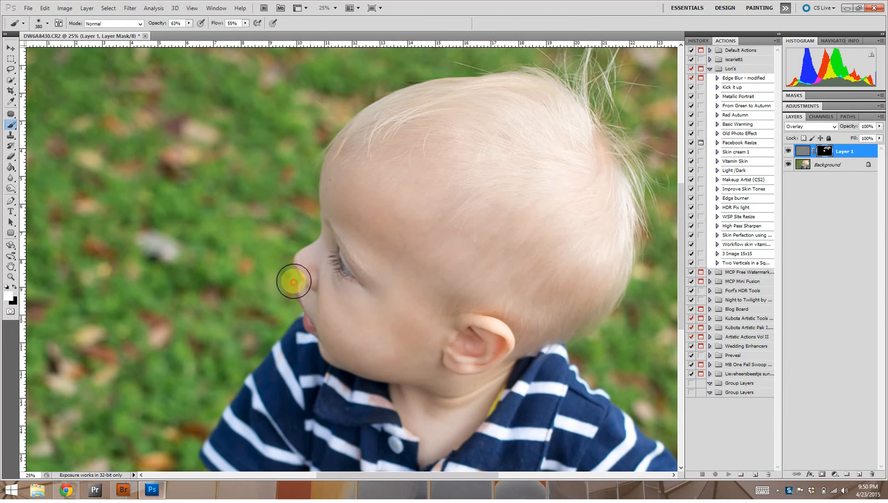
mouse_move(325, 244)
mouse_down()
mouse_move(371, 274)
mouse_move(319, 256)
mouse_move(314, 302)
mouse_move(304, 304)
mouse_move(294, 280)
mouse_move(299, 290)
mouse_move(331, 201)
mouse_move(330, 177)
mouse_up()
mouse_move(470, 87)
mouse_down()
mouse_move(549, 92)
mouse_move(560, 145)
mouse_up()
mouse_move(612, 212)
mouse_down()
mouse_move(639, 239)
mouse_move(625, 215)
mouse_move(623, 315)
mouse_up()
mouse_move(604, 281)
mouse_down()
mouse_move(579, 320)
mouse_move(584, 289)
mouse_up()
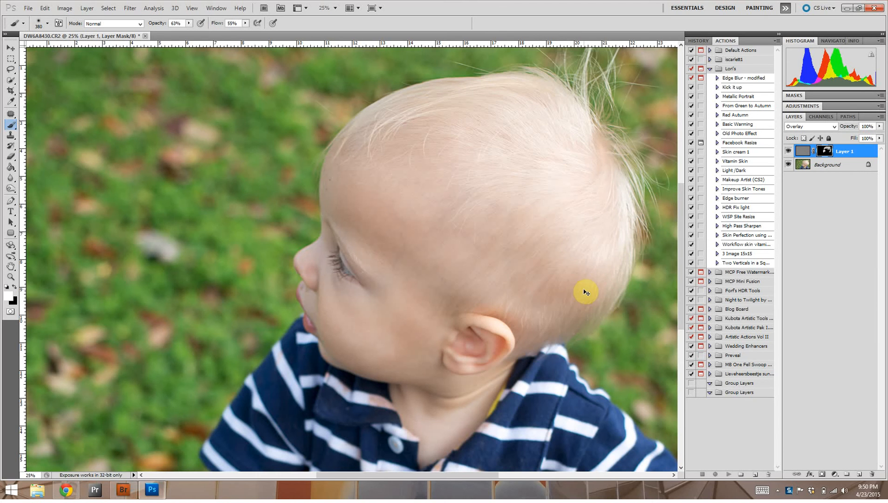
Compare the whole photo with the masked sharpening layer hidden and shown, leaving the layer visible
key(ctrl+minus)
key(ctrl+minus)
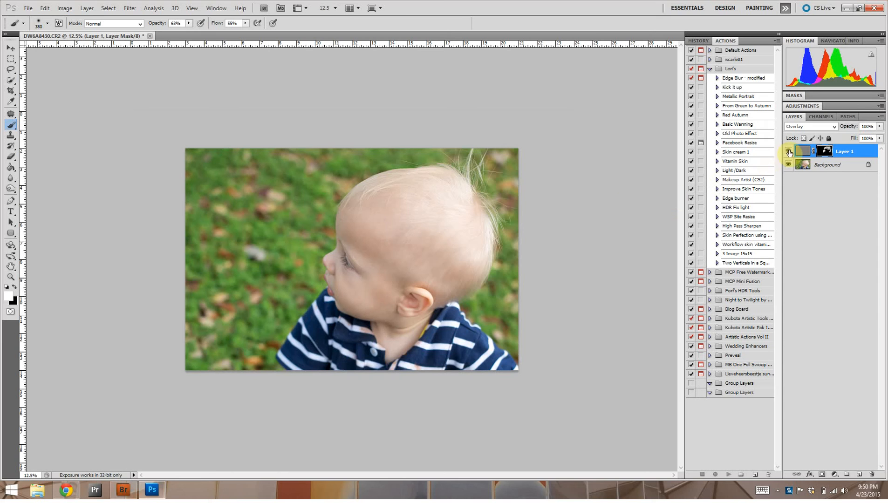
click(788, 153)
click(788, 152)
click(788, 152)
click(788, 152)
click(788, 152)
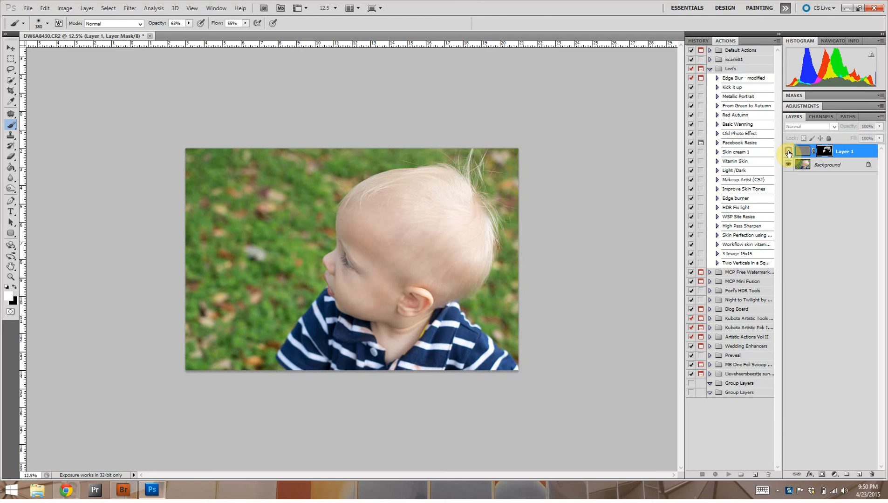
click(788, 152)
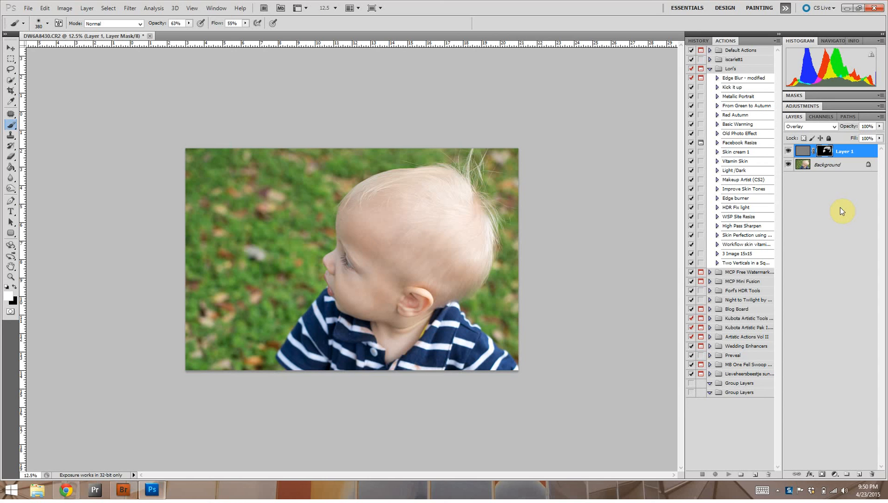
Merge the masked sharpening layer down into the background
key(ctrl+e)
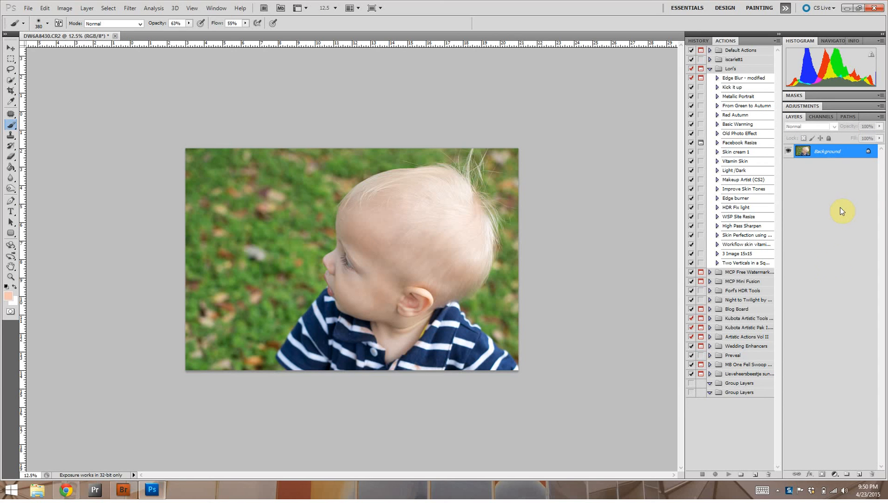
click(777, 491)
right_click(757, 444)
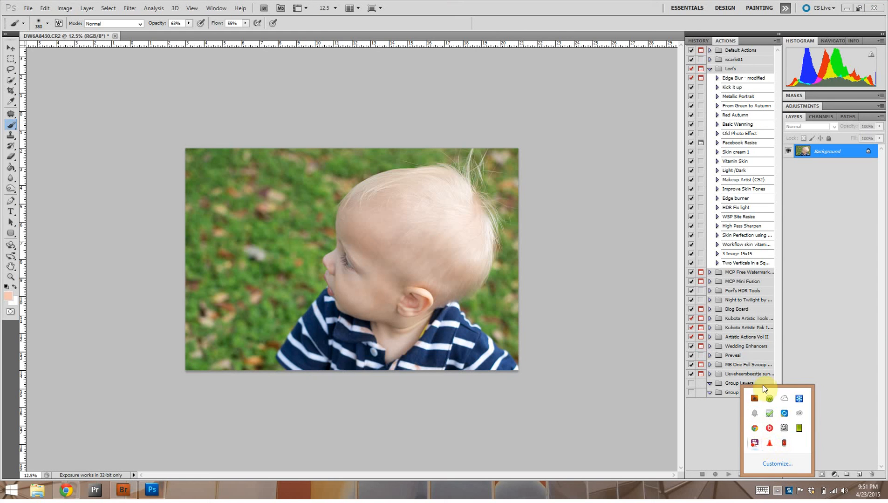